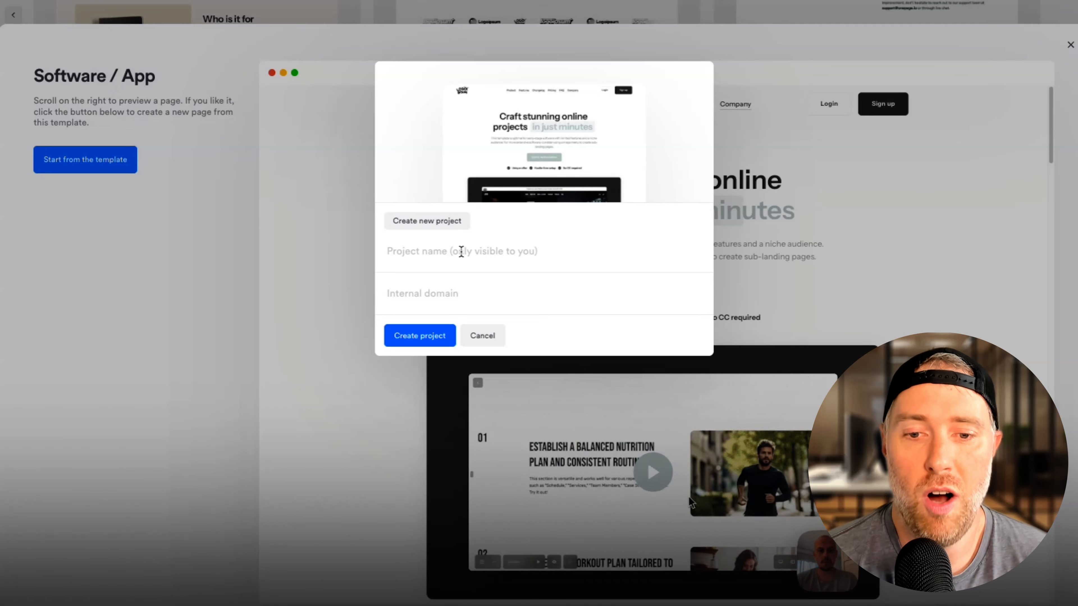
- Enter greatagency as the name of the new project based on the Software / App template
type("greatagency")
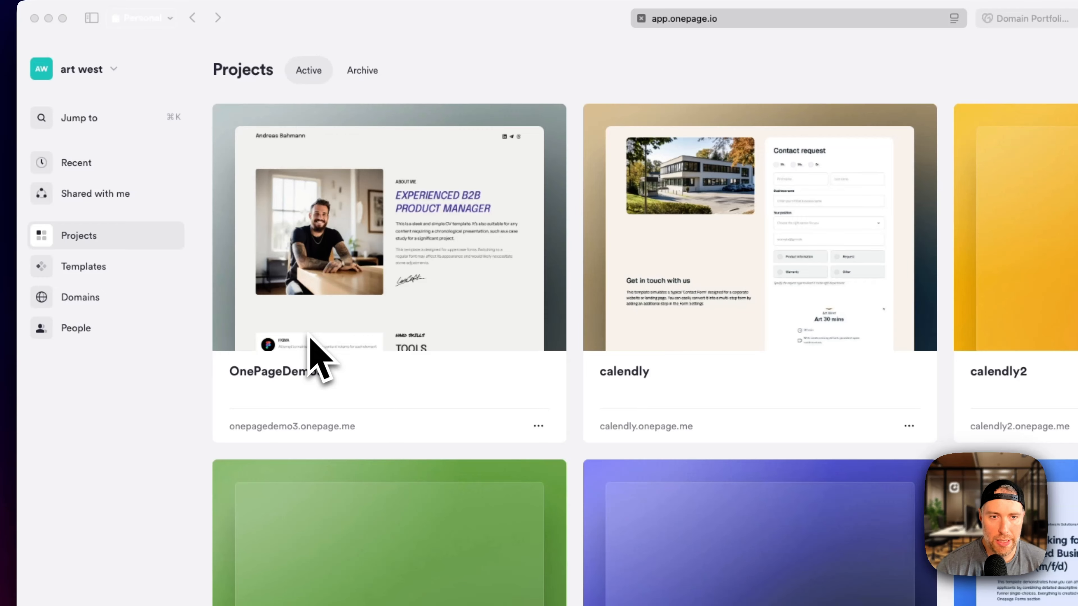
- Open the domain settings of the OnePageDemo3 project
left_click(373, 253)
left_click(376, 256)
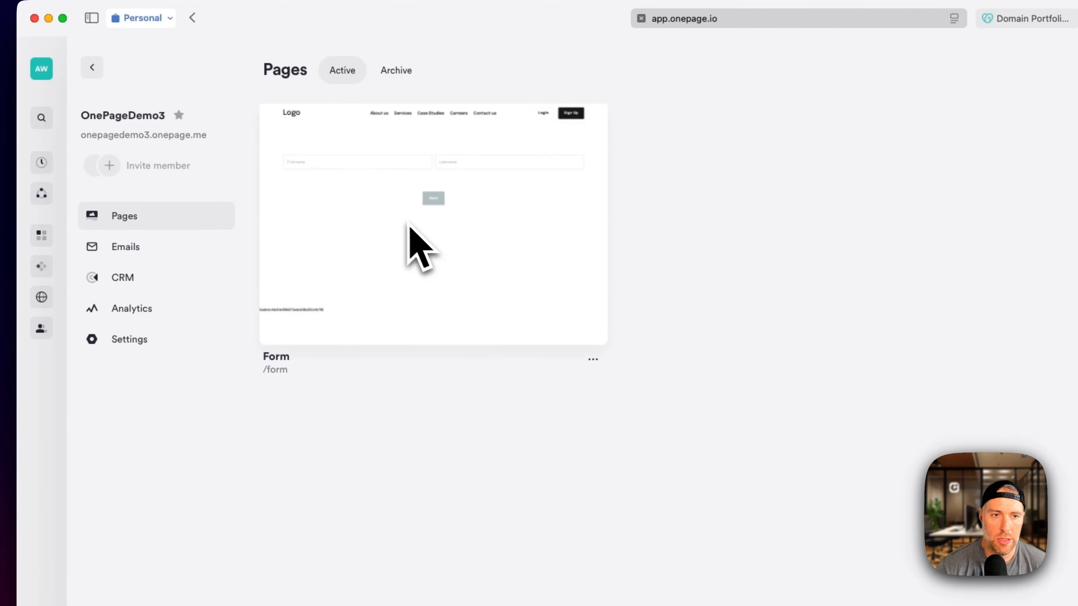
left_click(142, 341)
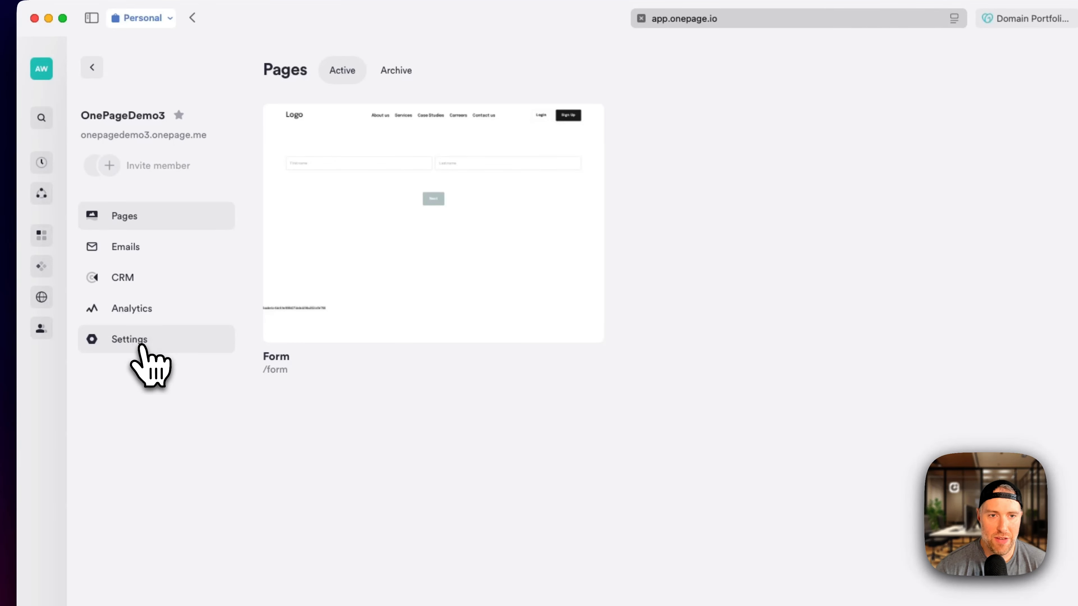
left_click(142, 346)
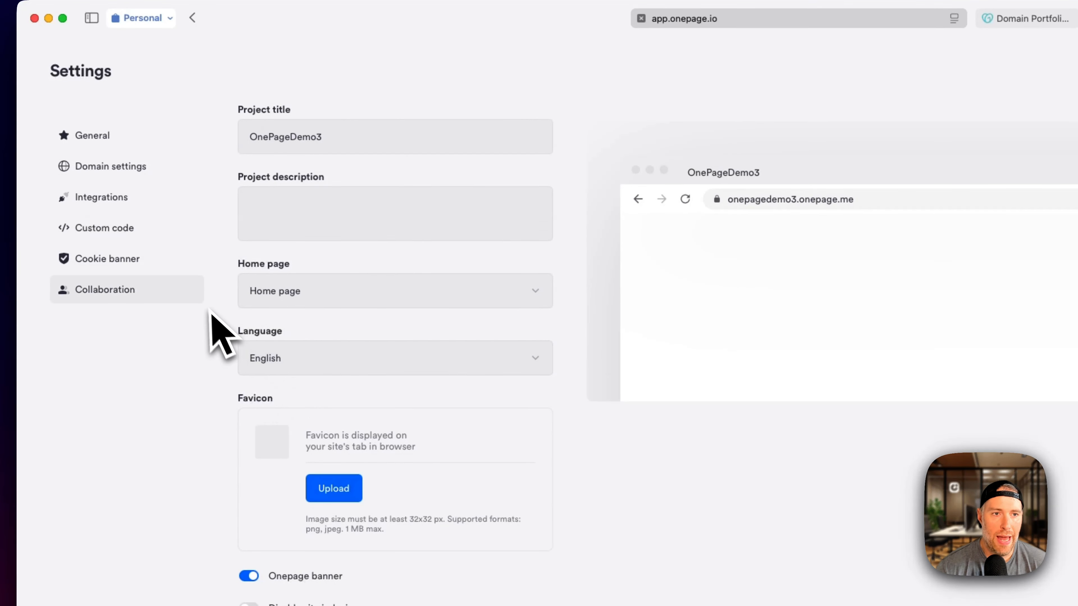
left_click(126, 172)
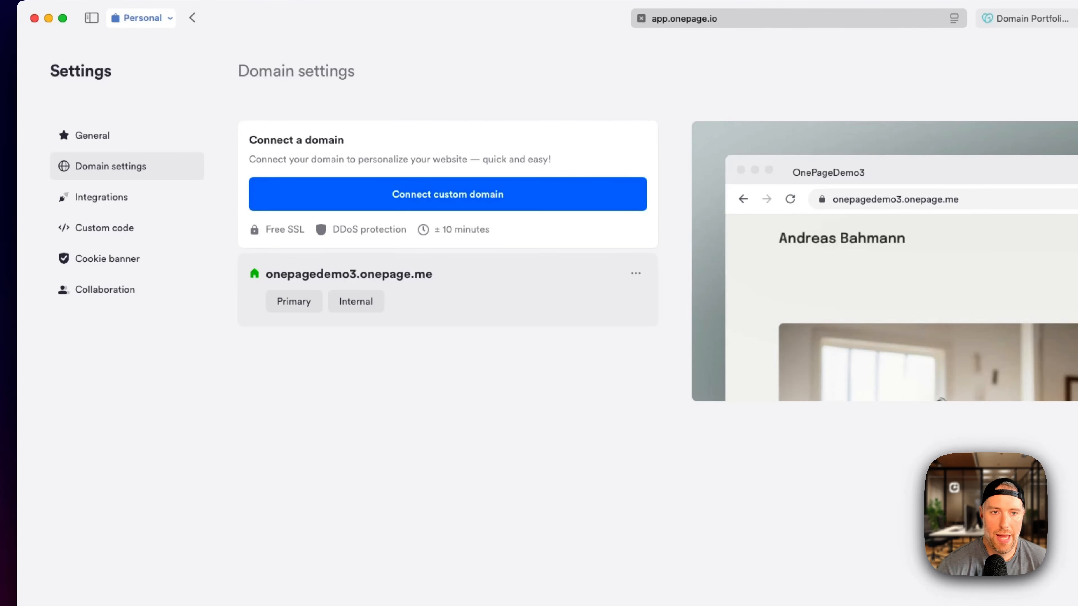
- Copy one-page-training.com from GoDaddy, enter it as the custom domain in Onepage, and continue with the A-records connection type
left_click(448, 196)
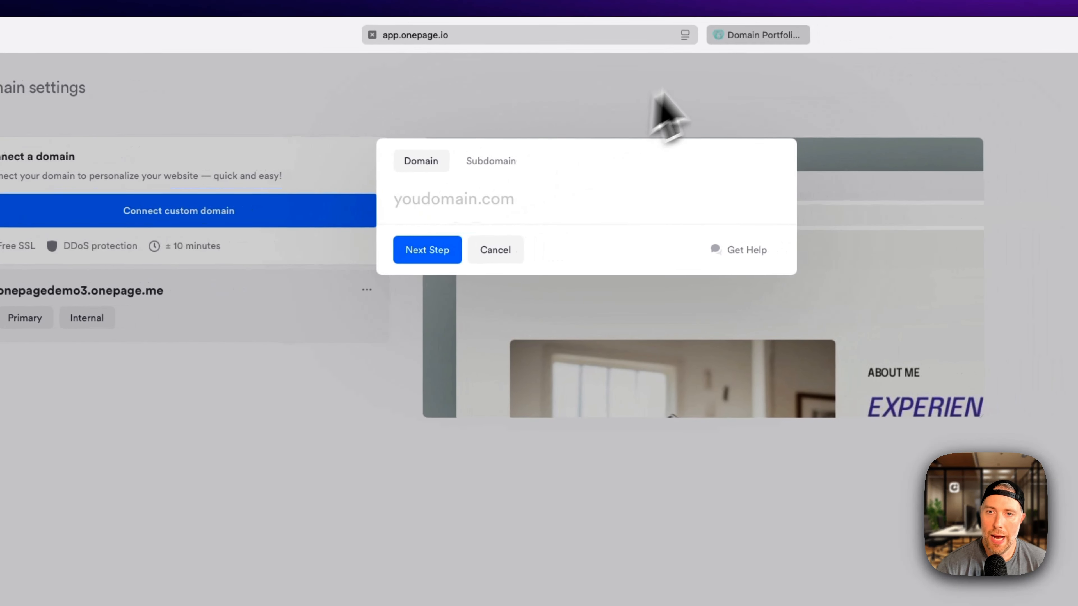
left_click(775, 38)
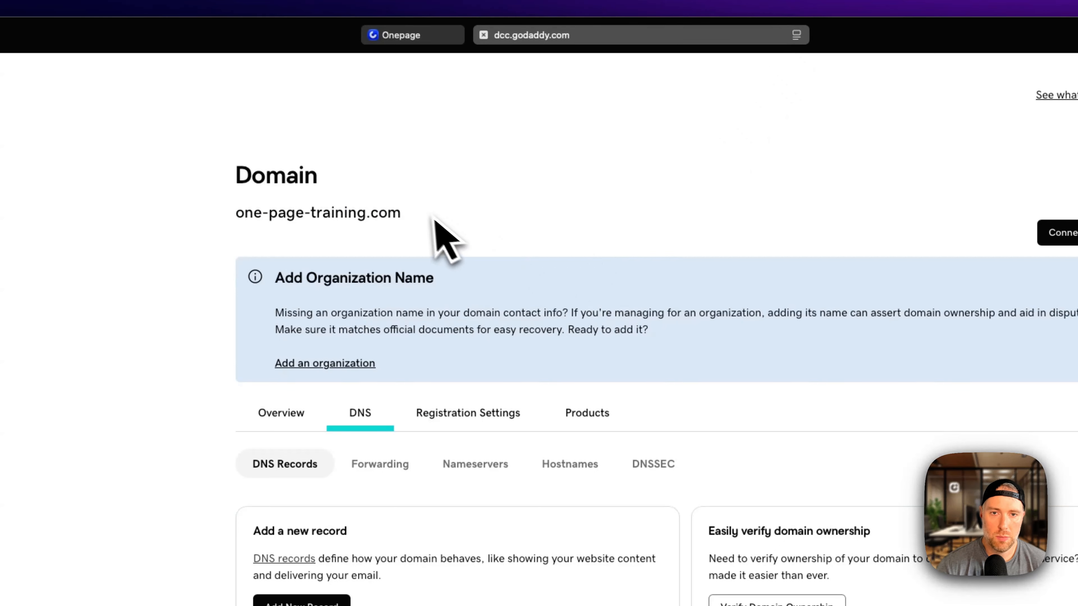
triple_click(238, 212)
key("super+c")
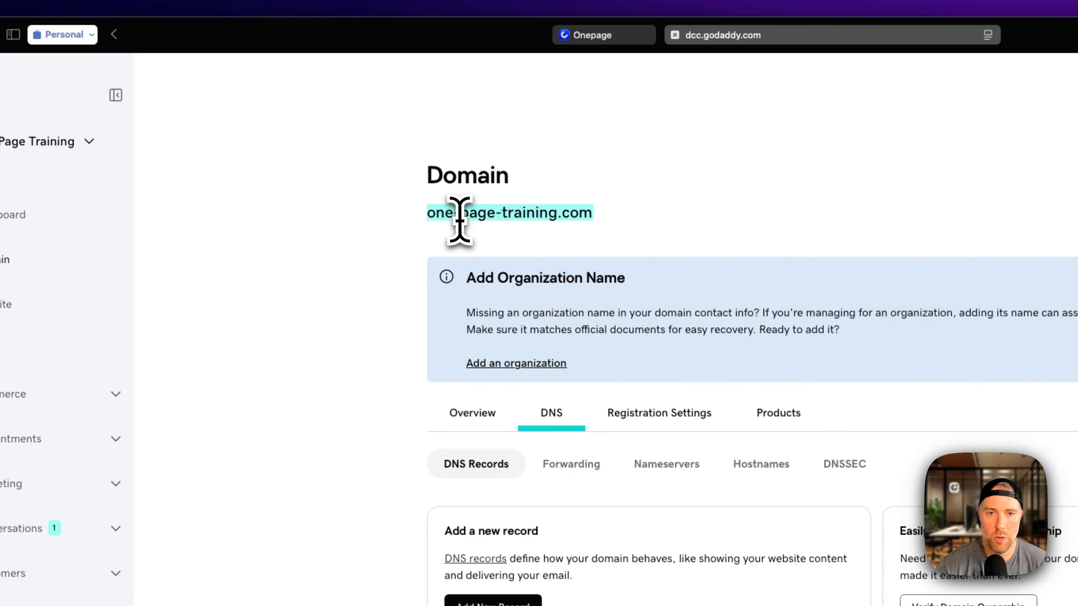
left_click(619, 39)
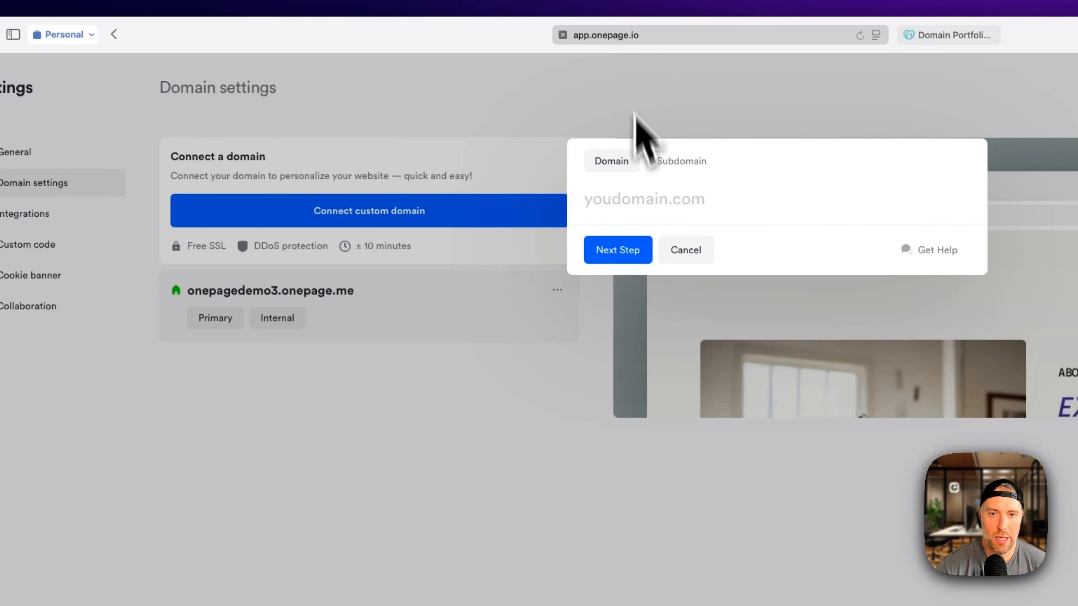
key("super+v")
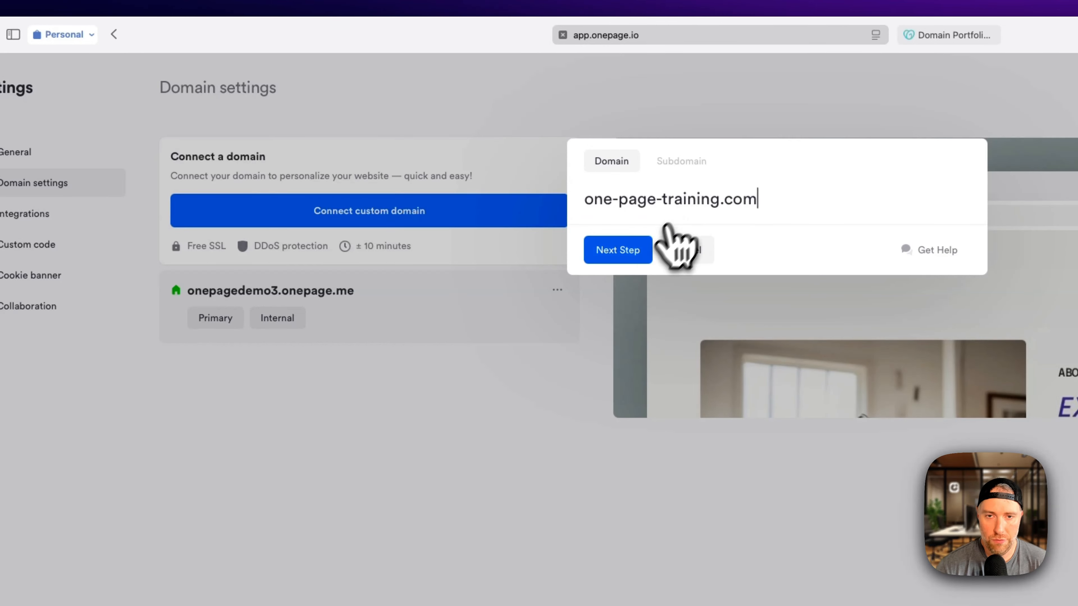
left_click(635, 255)
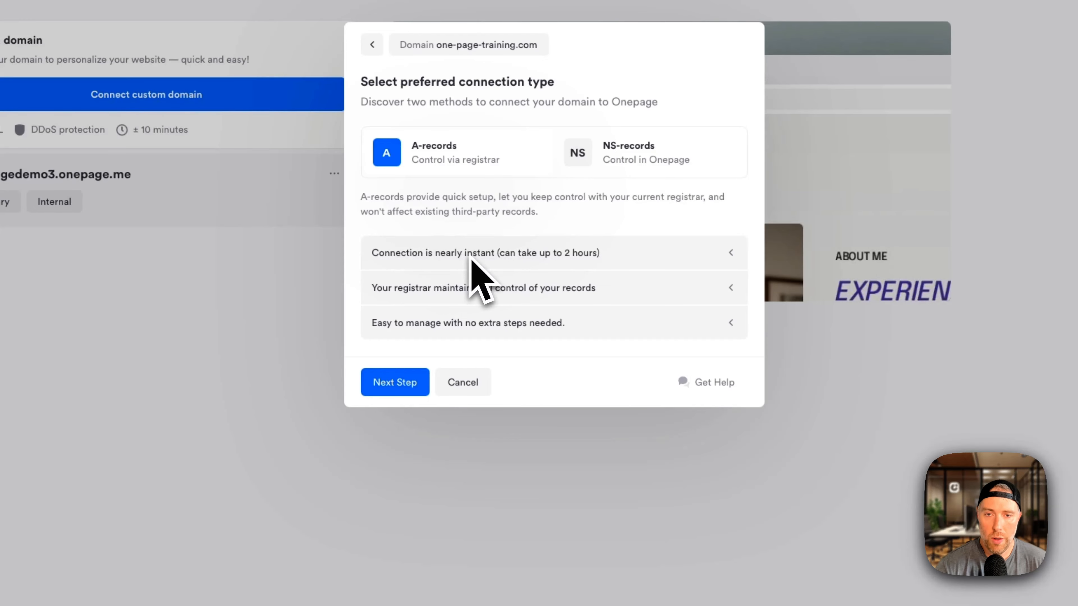
left_click(415, 386)
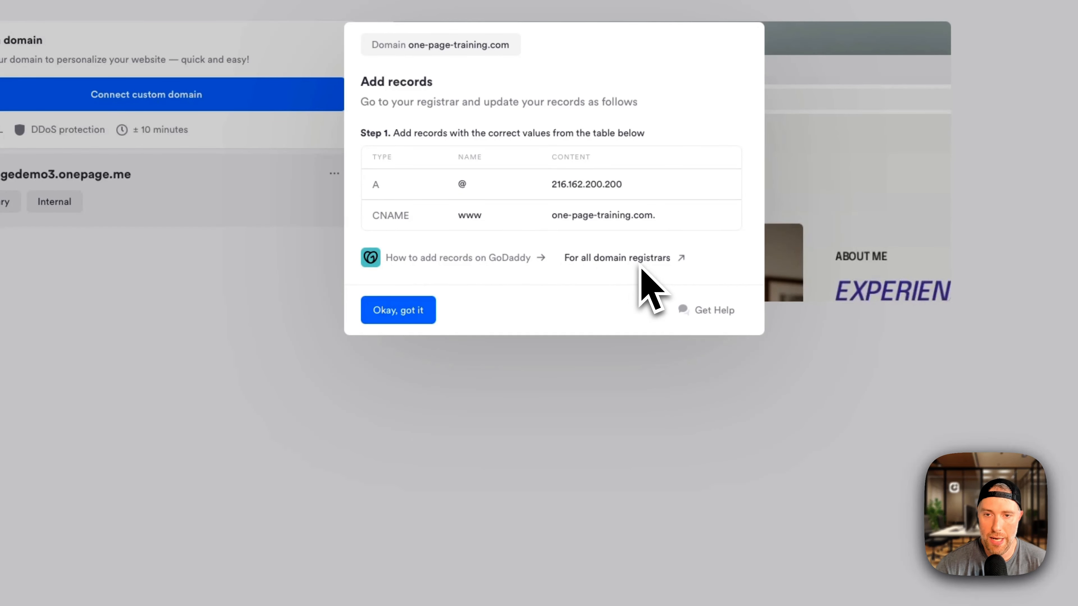
- Copy the A record's content from Onepage and start a new type A record in the domain's DNS records in GoDaddy
left_click(671, 189)
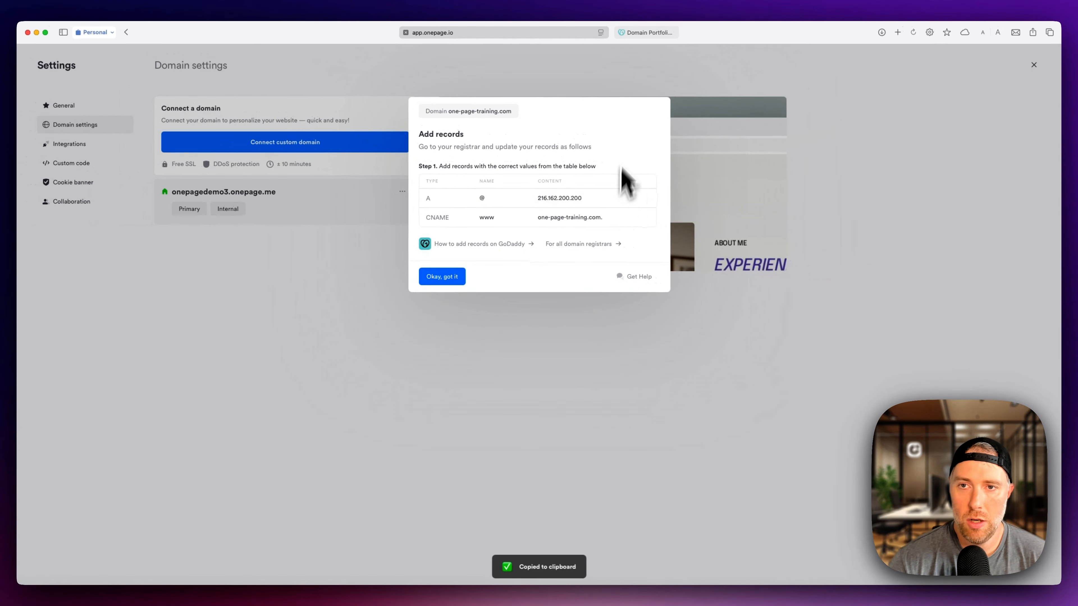
left_click(645, 33)
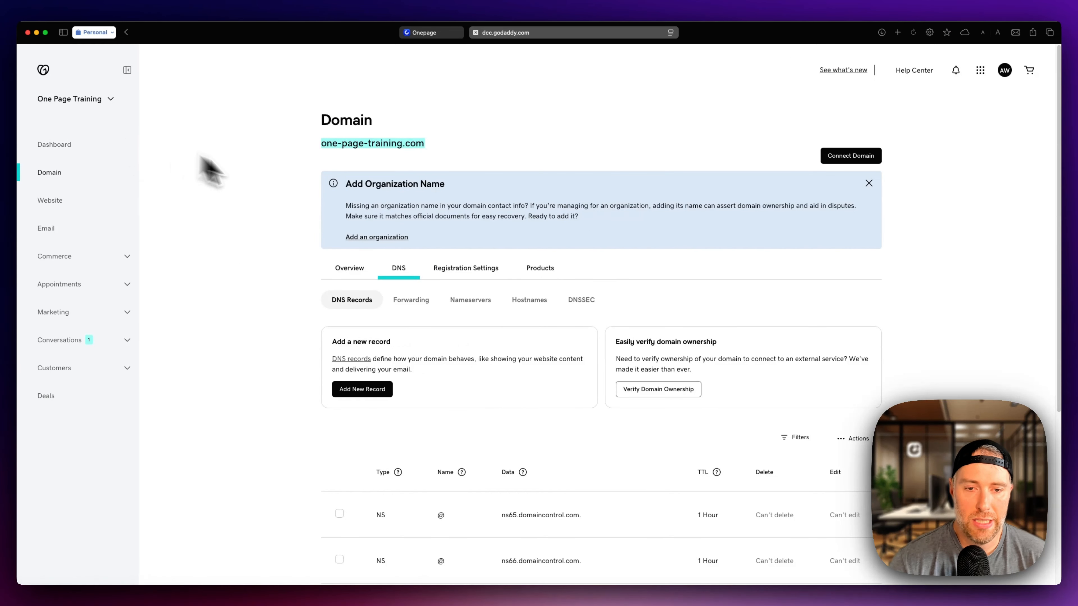
left_click(367, 392)
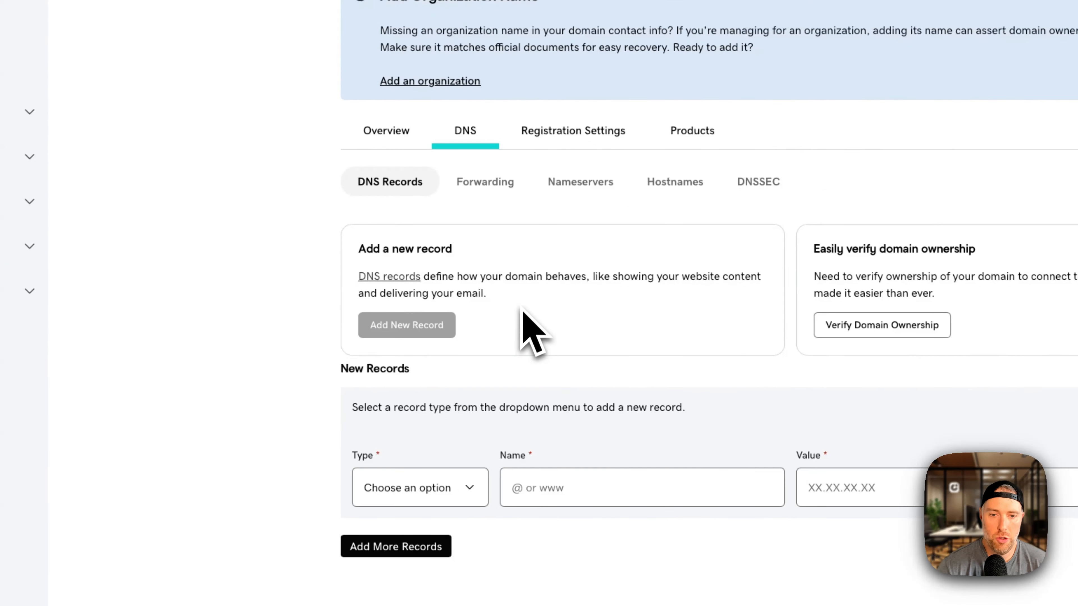
scroll(535, 352, "down", 3)
left_click(447, 359)
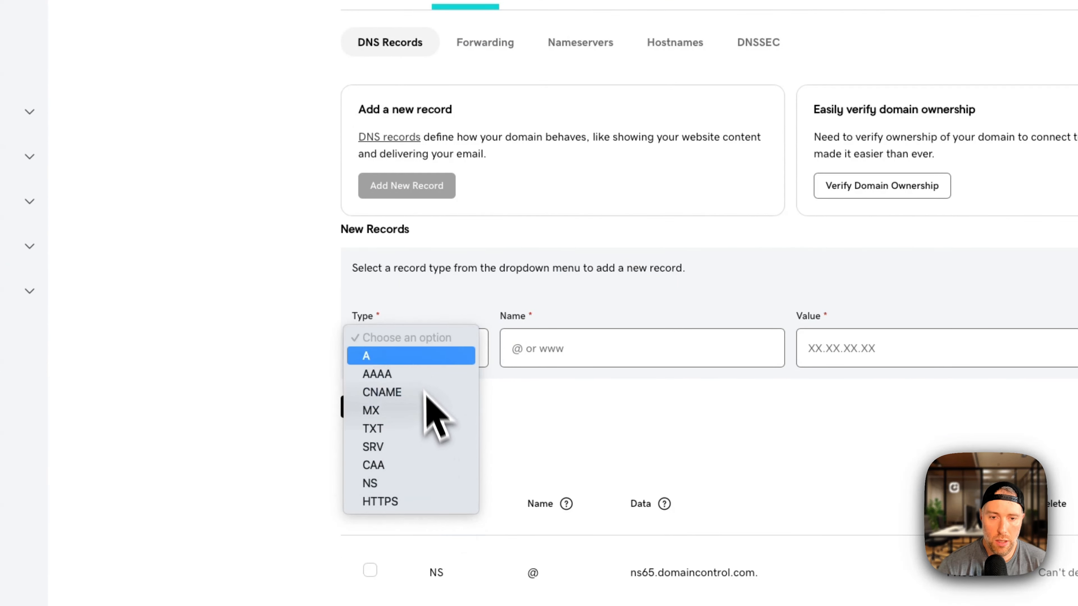
left_click(420, 361)
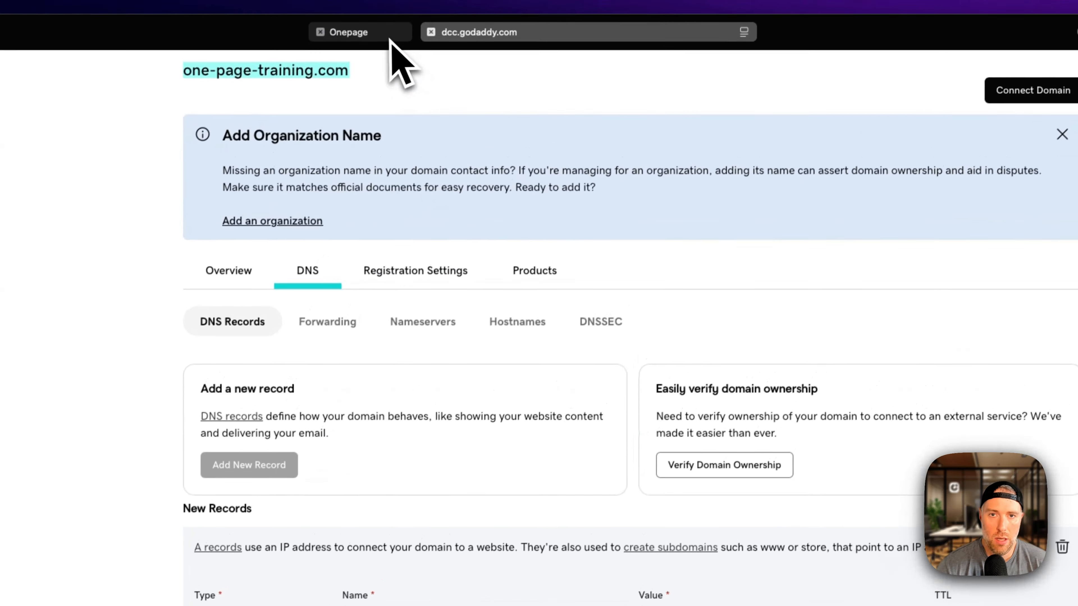
- Fill in the A record with name @, value 216.162.200.200 and a TTL of 1/2 Hour, following Onepage's record table
left_click(392, 40)
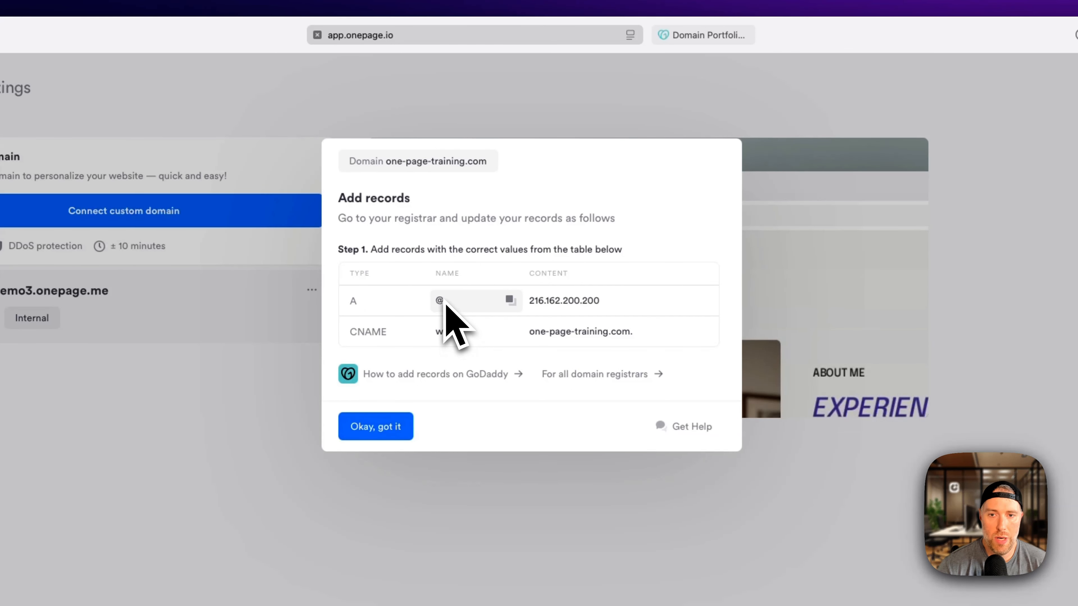
left_click(698, 37)
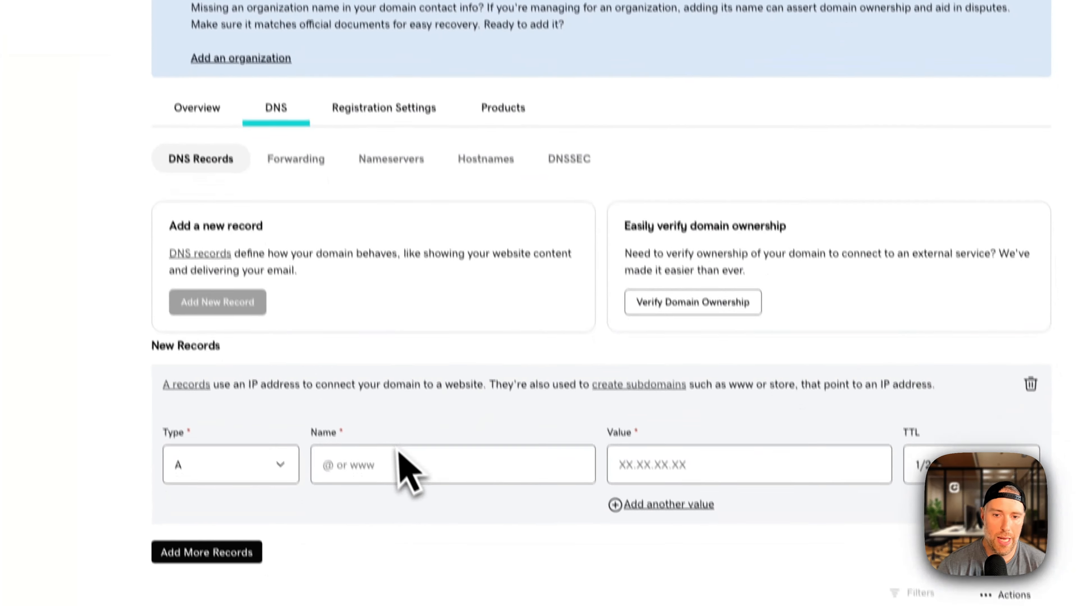
left_click(388, 441)
left_click(687, 453)
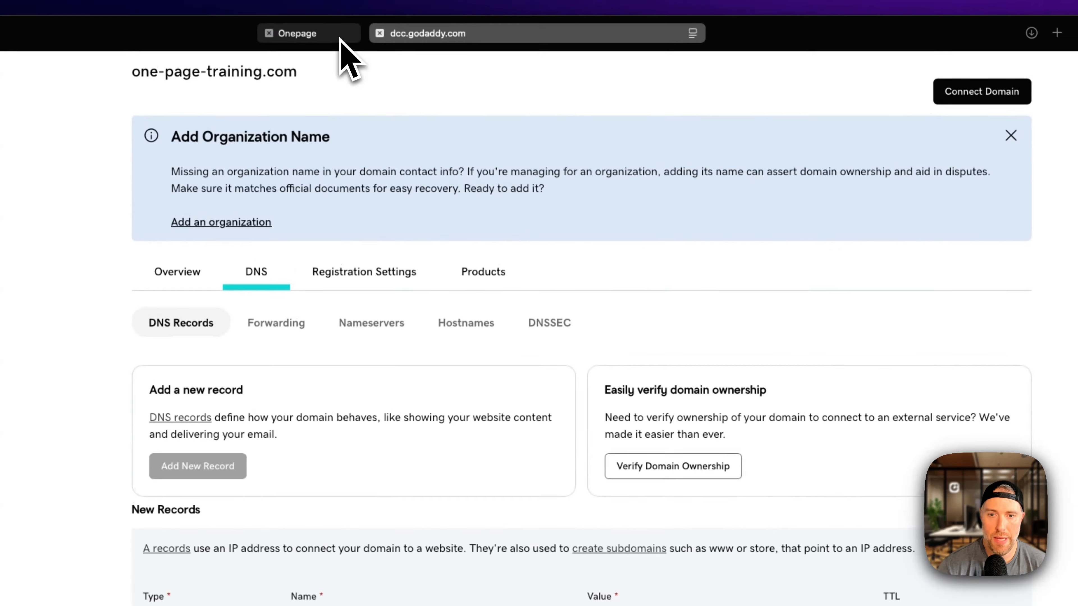
left_click(342, 36)
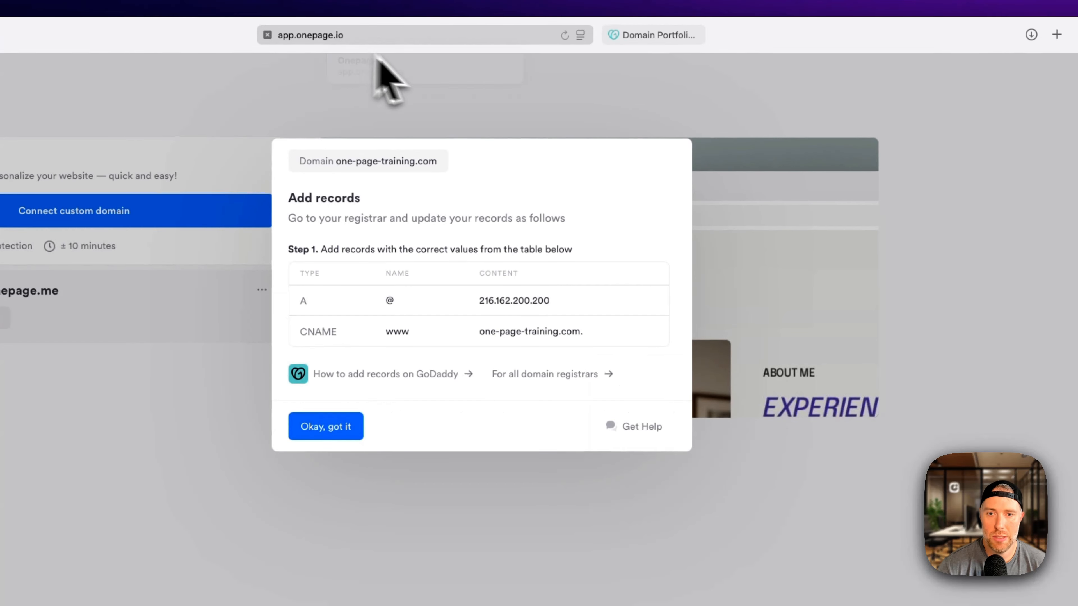
left_click(664, 34)
type("216.162.200.200")
left_click(827, 407)
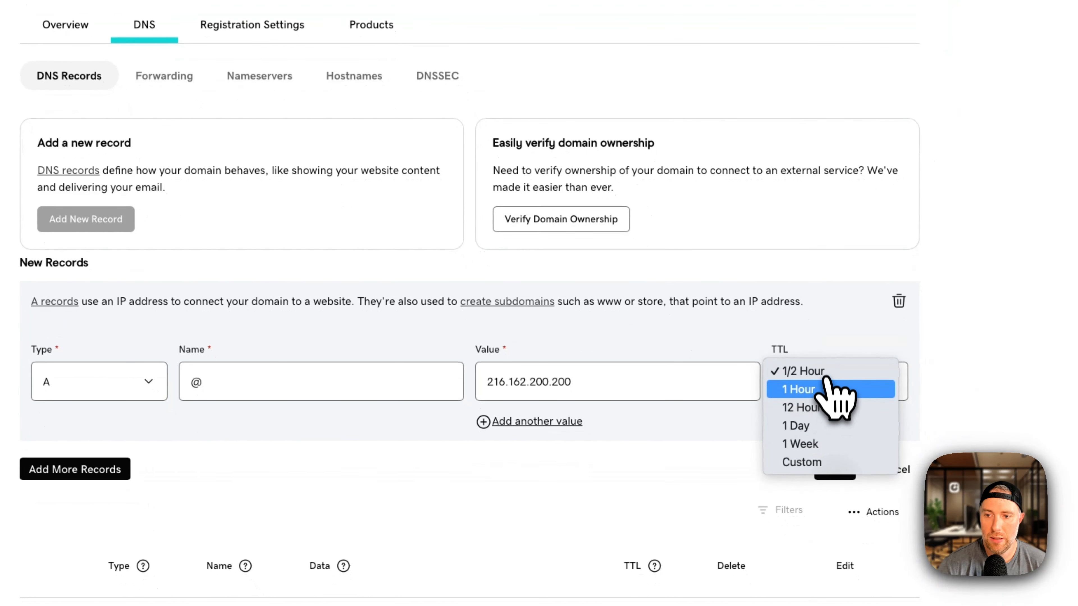
left_click(831, 386)
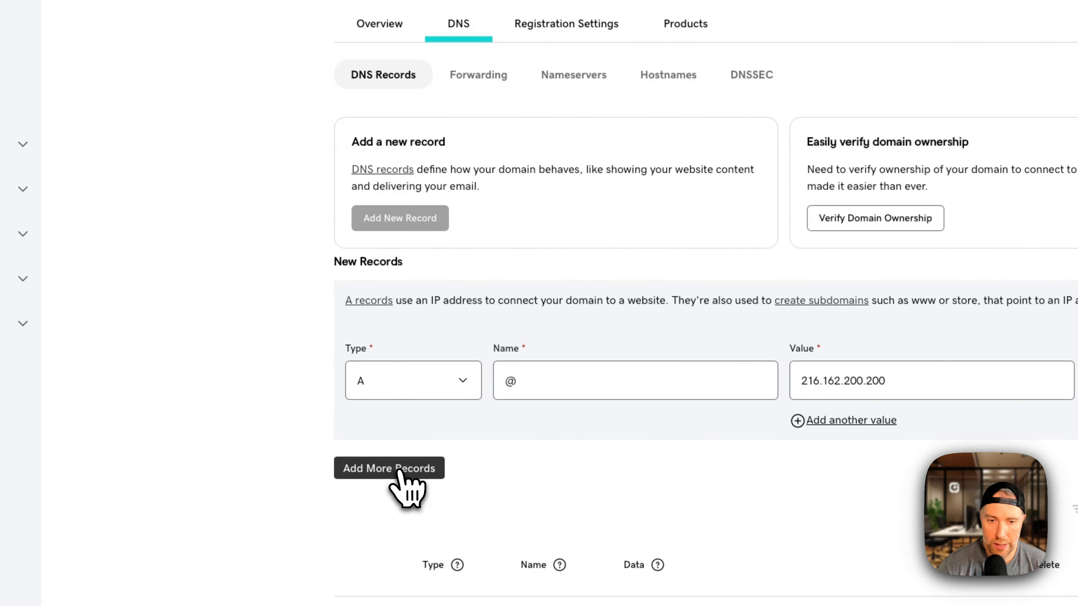
- Add a CNAME record named www with the value one-page-training.com. copied from Onepage's record table
left_click(392, 469)
left_click(460, 552)
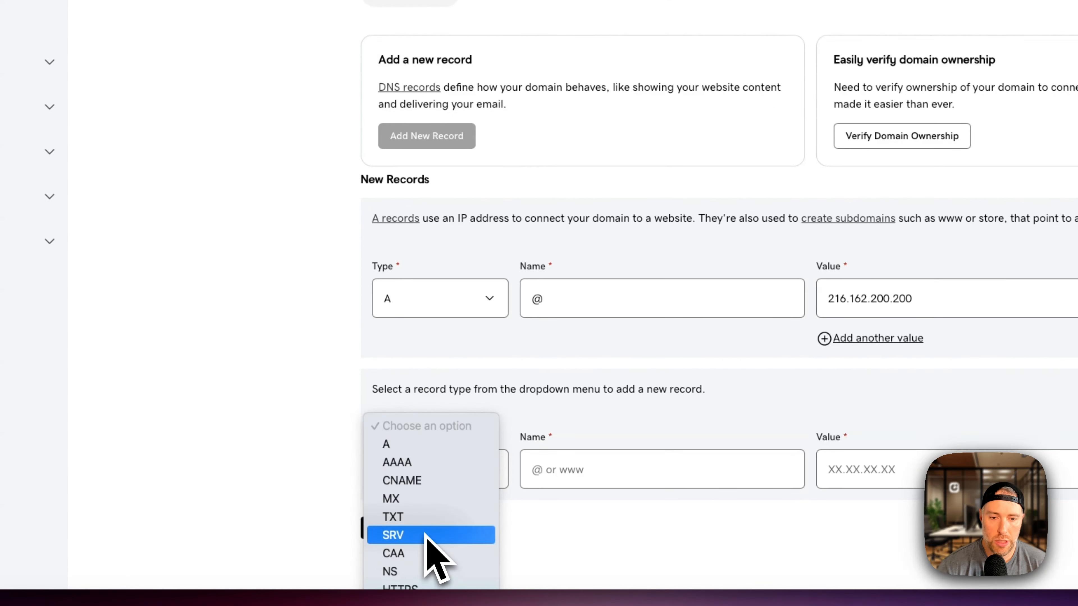
left_click(427, 482)
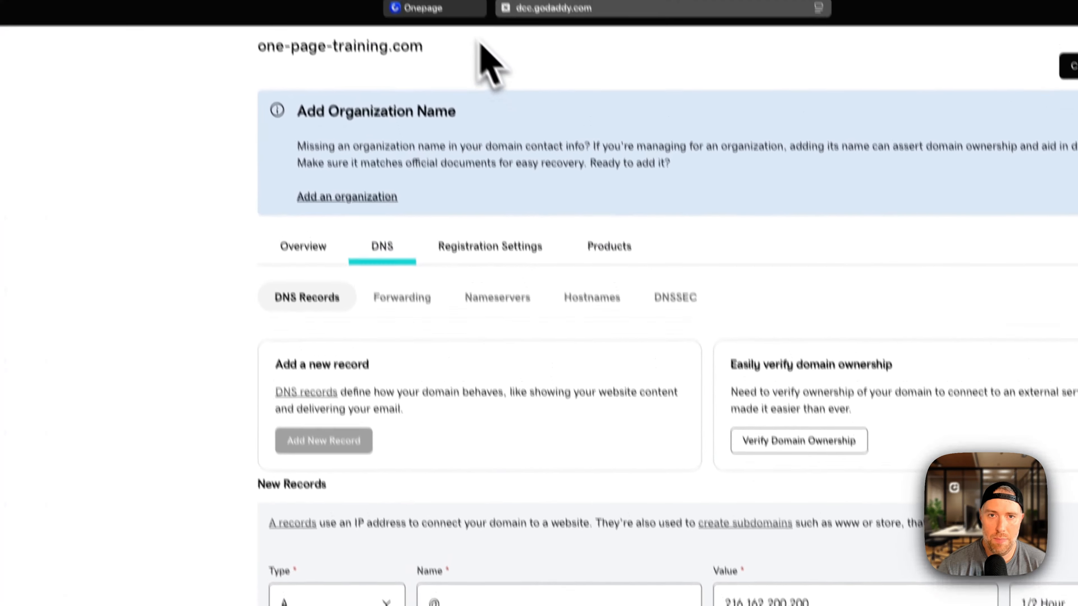
left_click(453, 11)
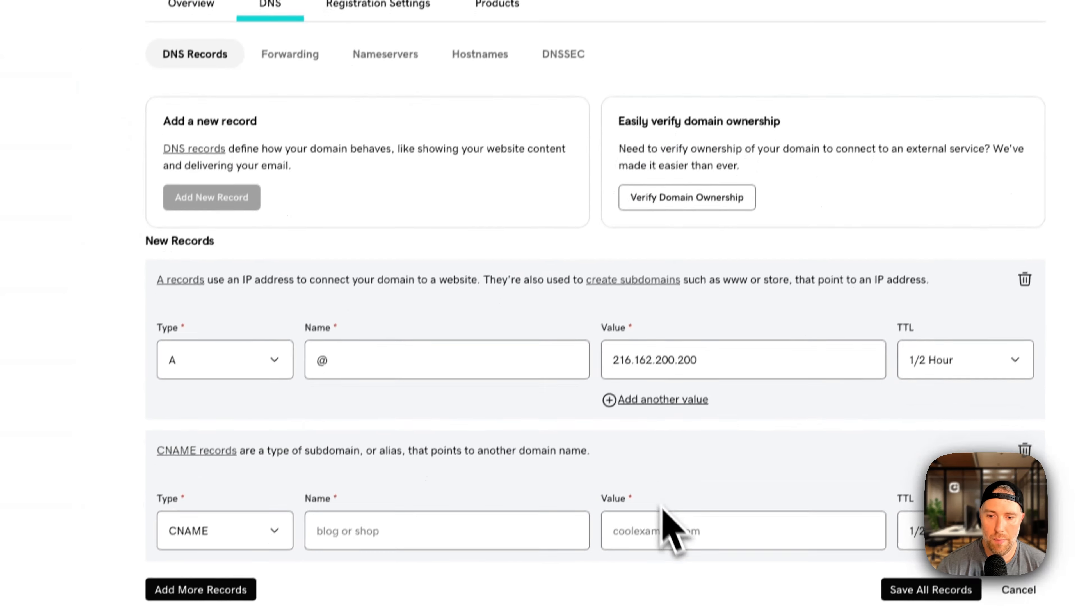
left_click(674, 520)
type("one-page-training.com")
left_click(424, 521)
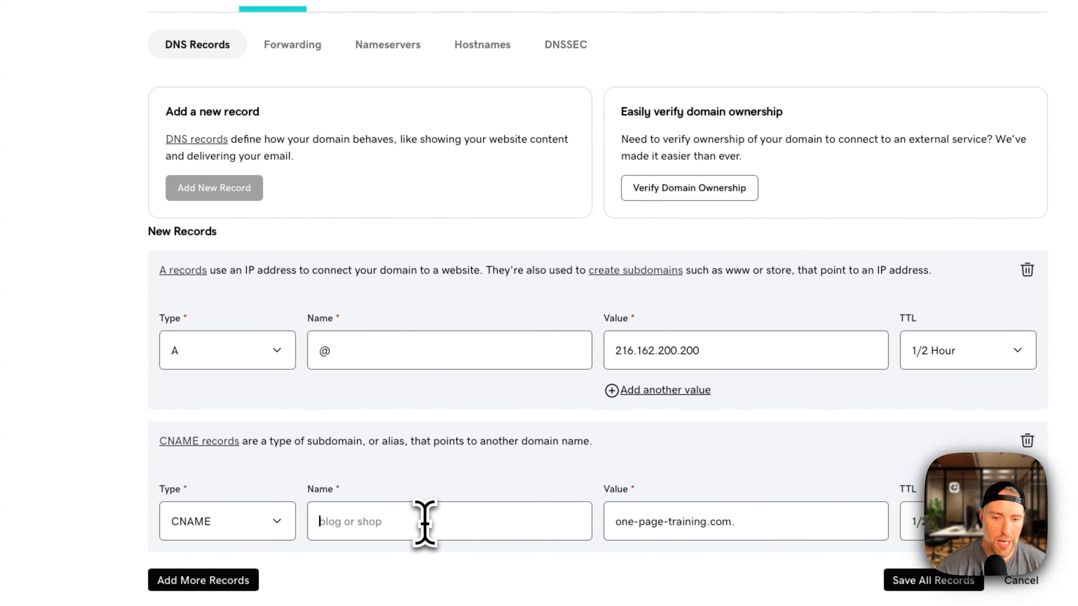
type("www")
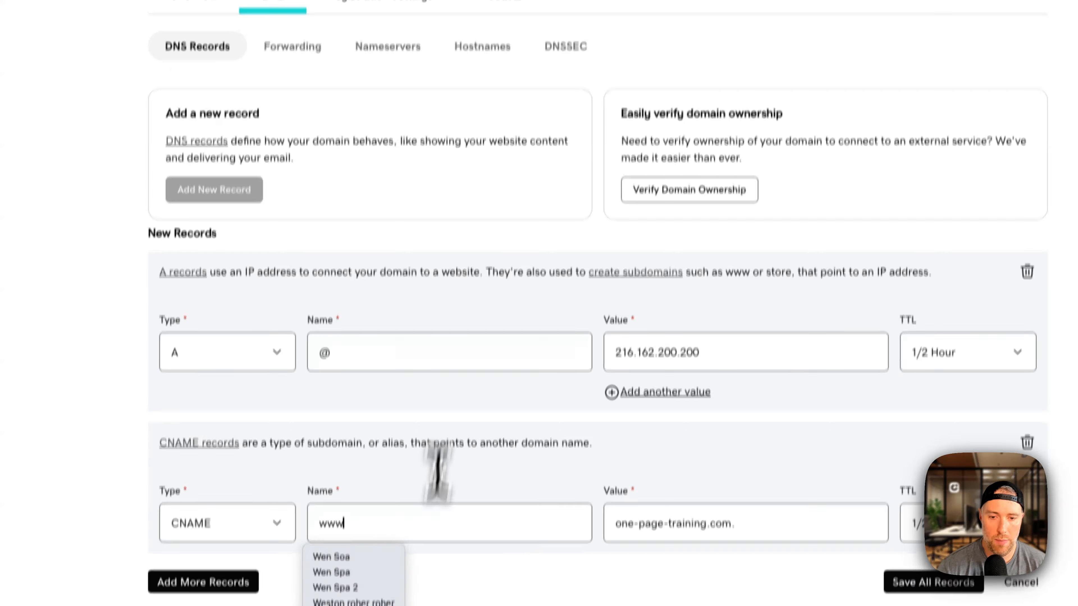
- Save all new DNS records in GoDaddy after checking Onepage's record table, and acknowledge the record instructions in Onepage
left_click(335, 26)
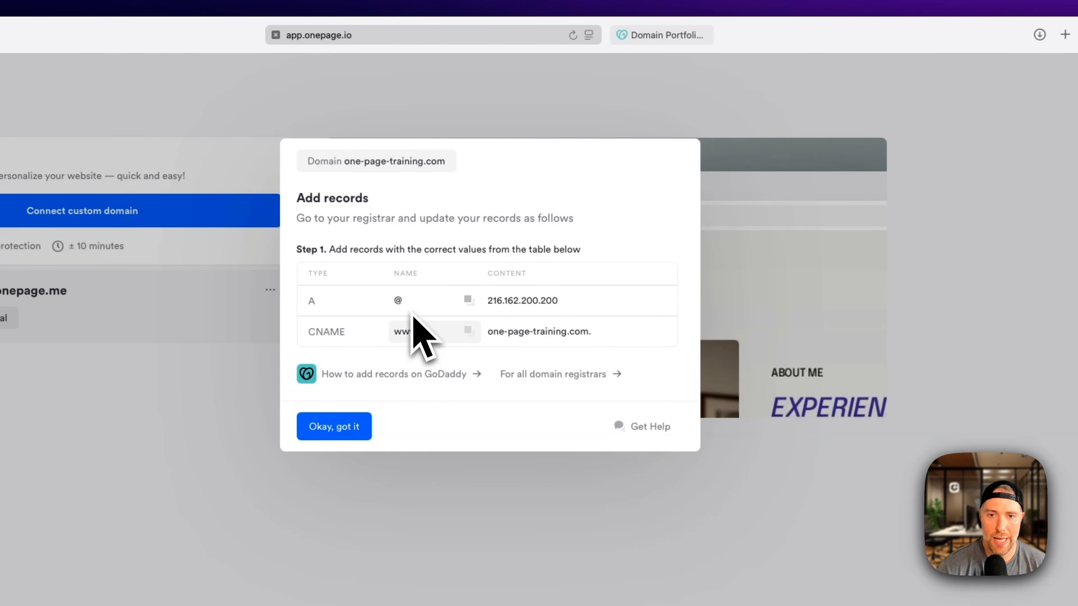
left_click(660, 36)
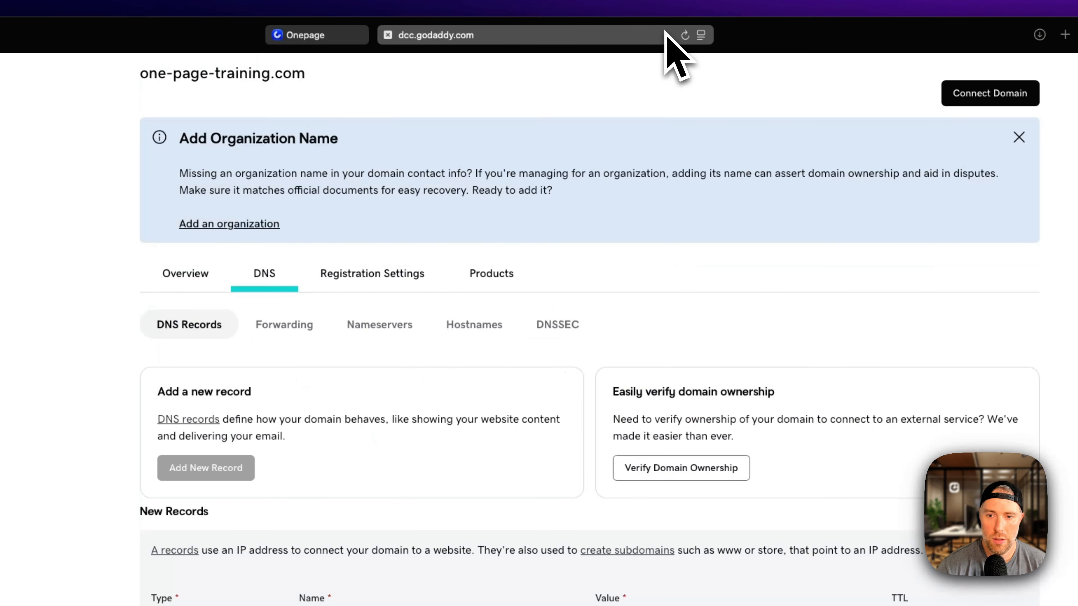
left_click(746, 573)
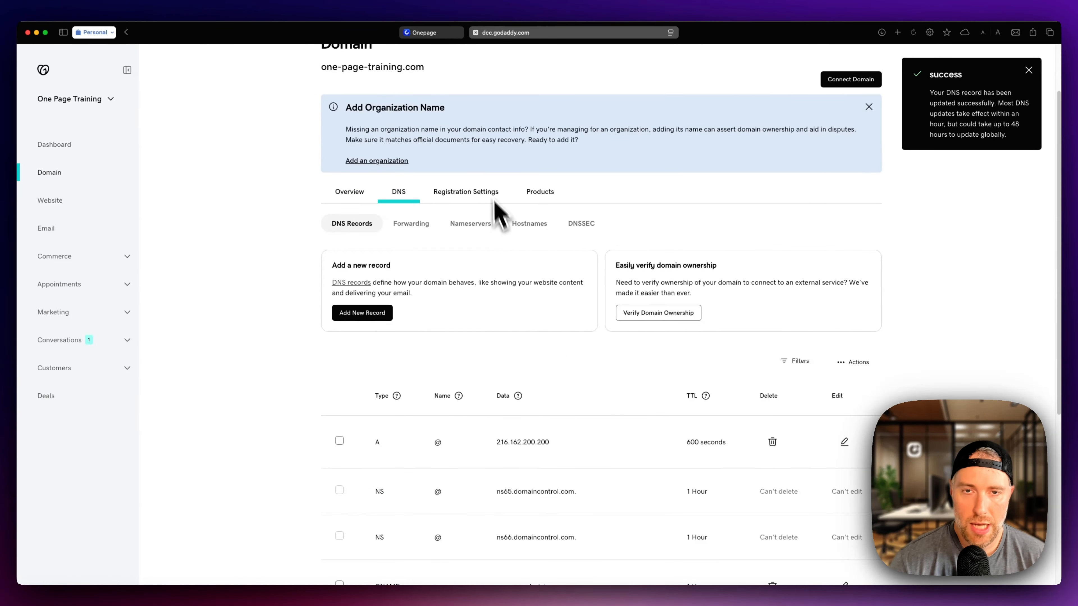
left_click(439, 34)
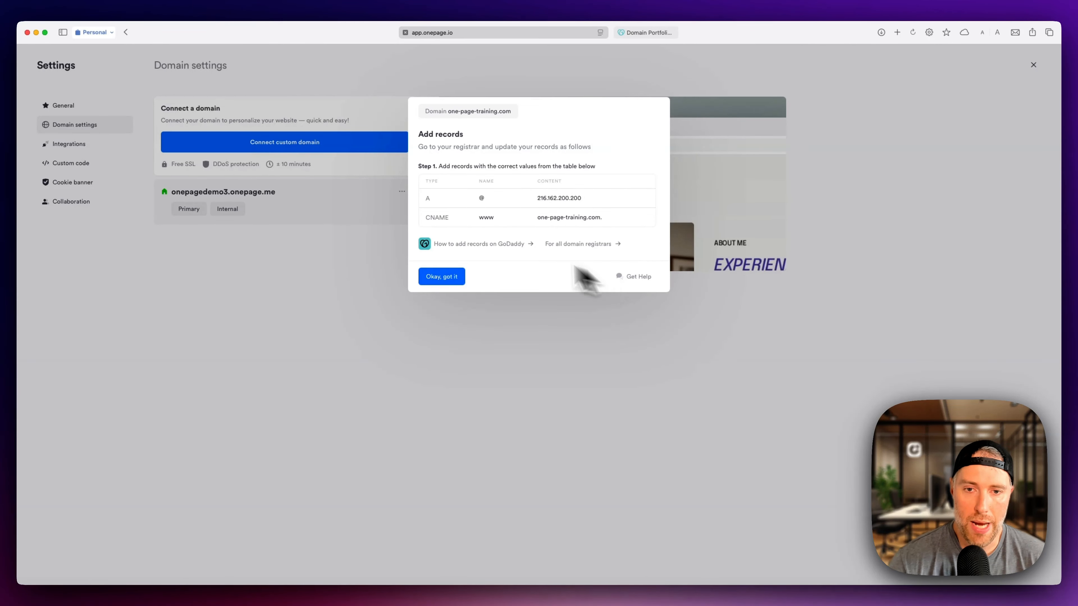
left_click(441, 277)
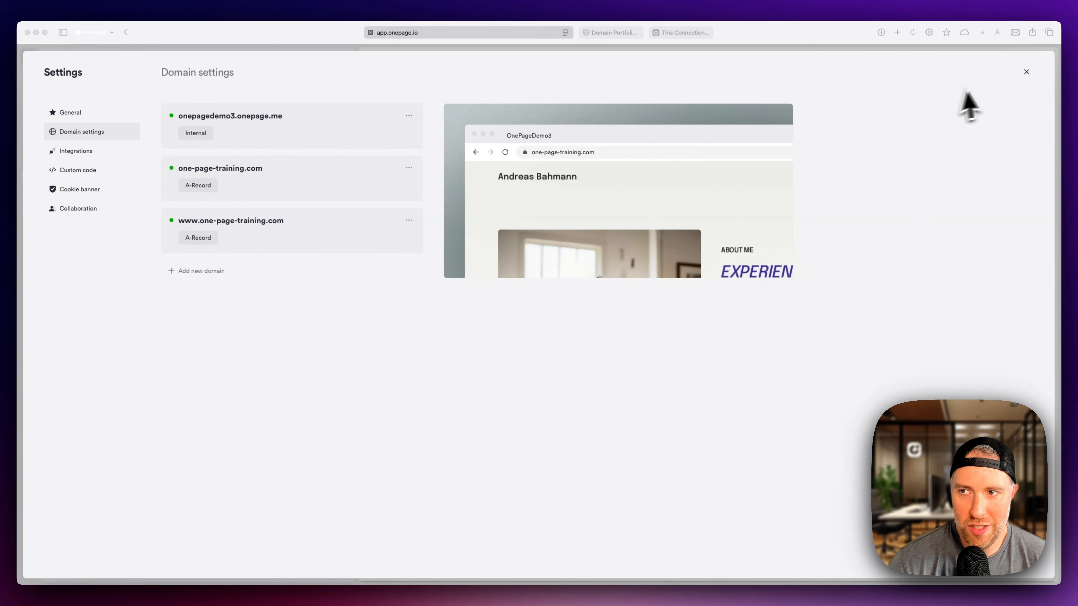
- Leave the settings, publish the updated Form page to one-page-training.com/form, and open its live URL
left_click(1026, 72)
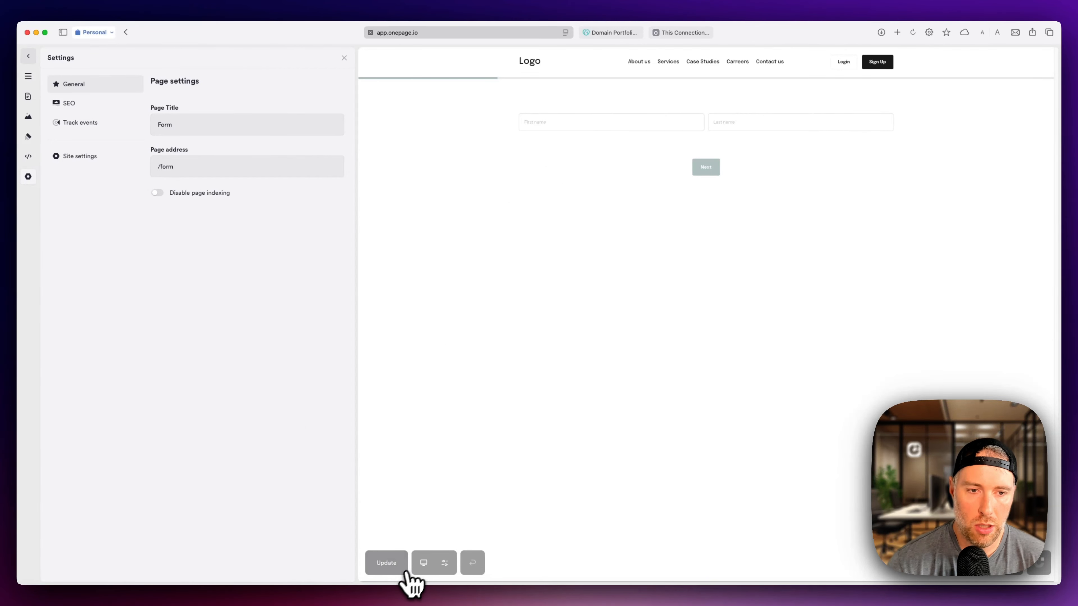
left_click(344, 58)
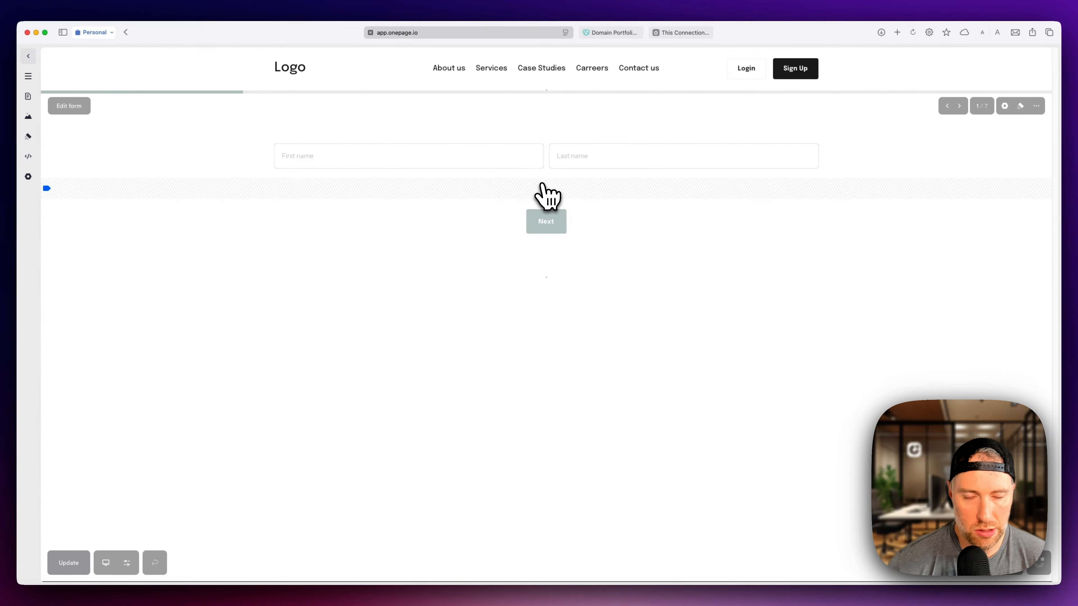
left_click(69, 562)
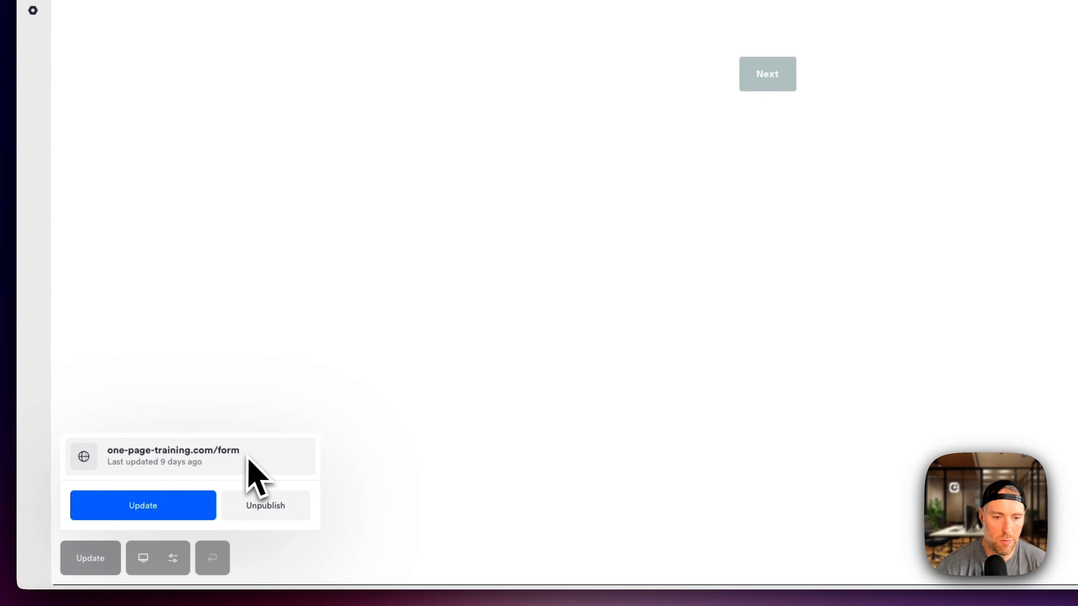
left_click(184, 496)
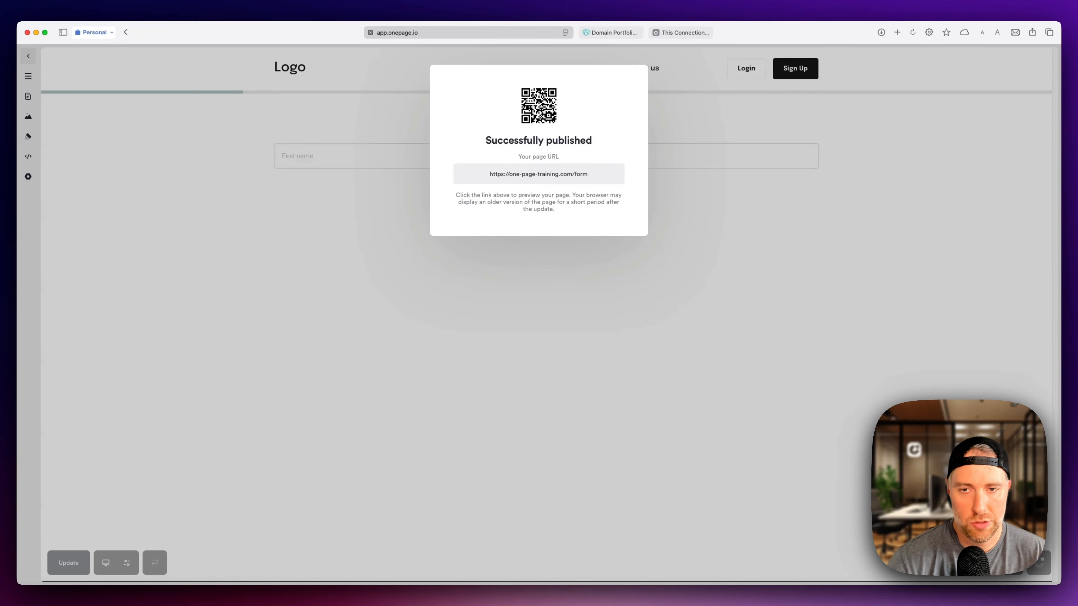
left_click(537, 178)
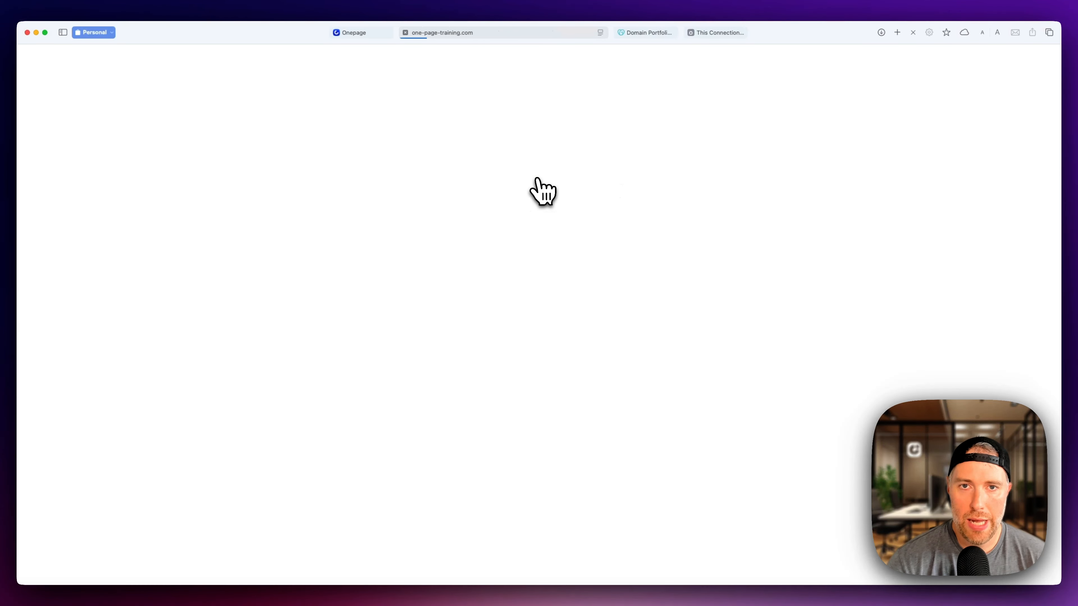